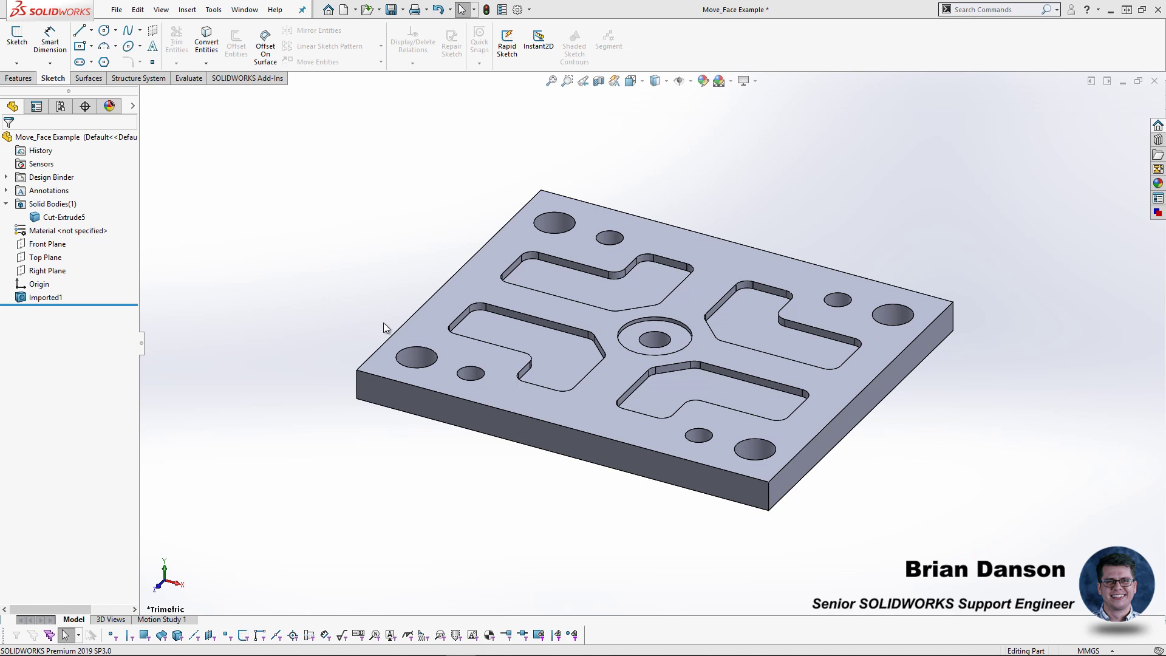
# Start a sketch on the plate's top face, then undo a first edge conversion.
pyautogui.click(441, 337)
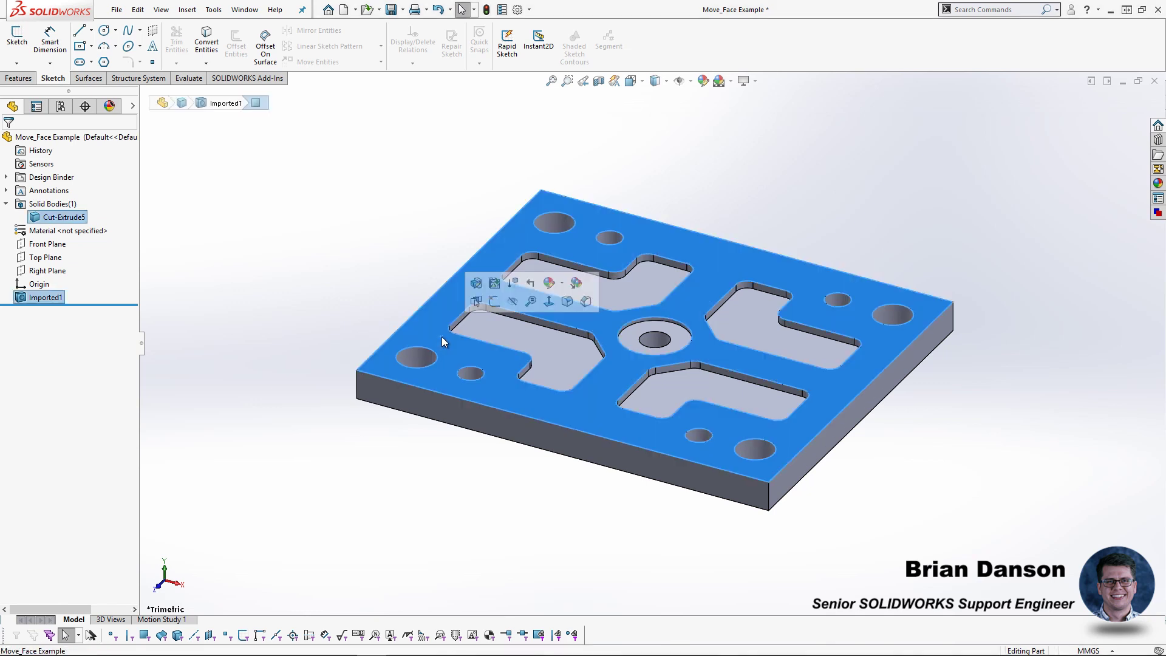
pyautogui.click(494, 301)
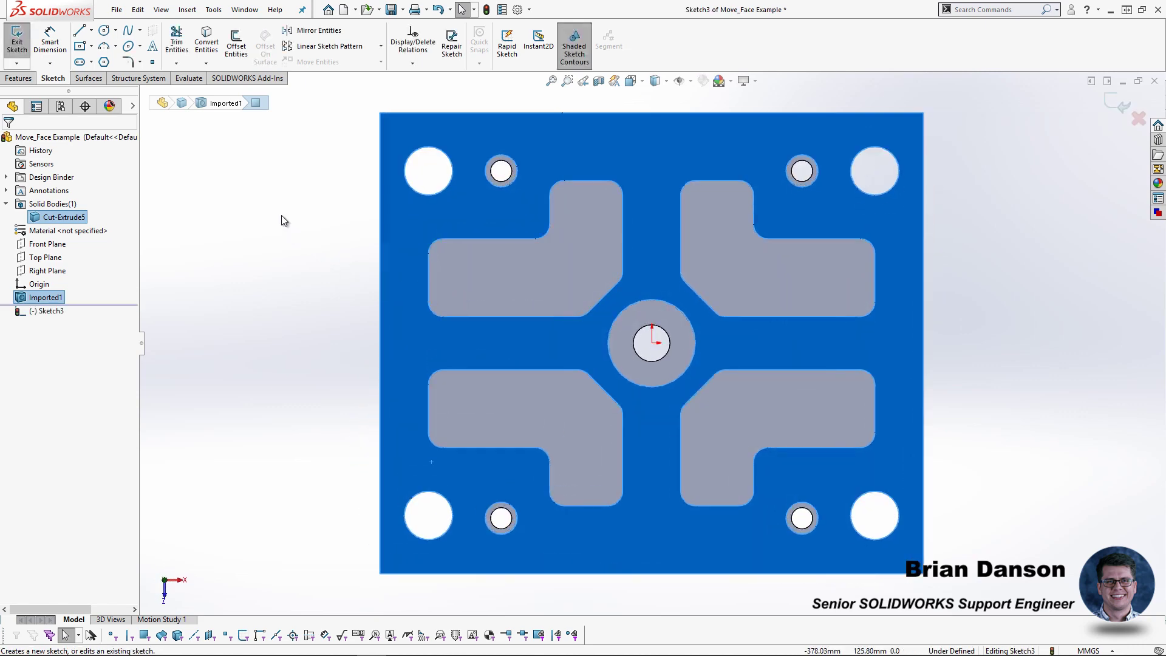
pyautogui.click(207, 51)
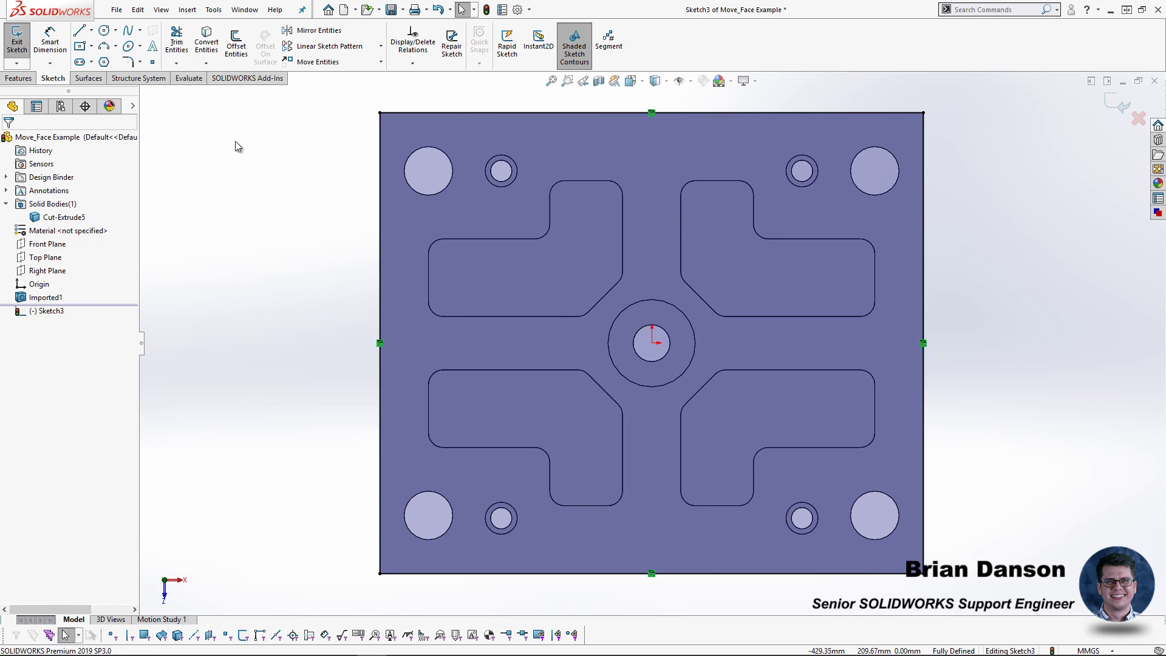
pyautogui.hotkey('ctrl', 'z')
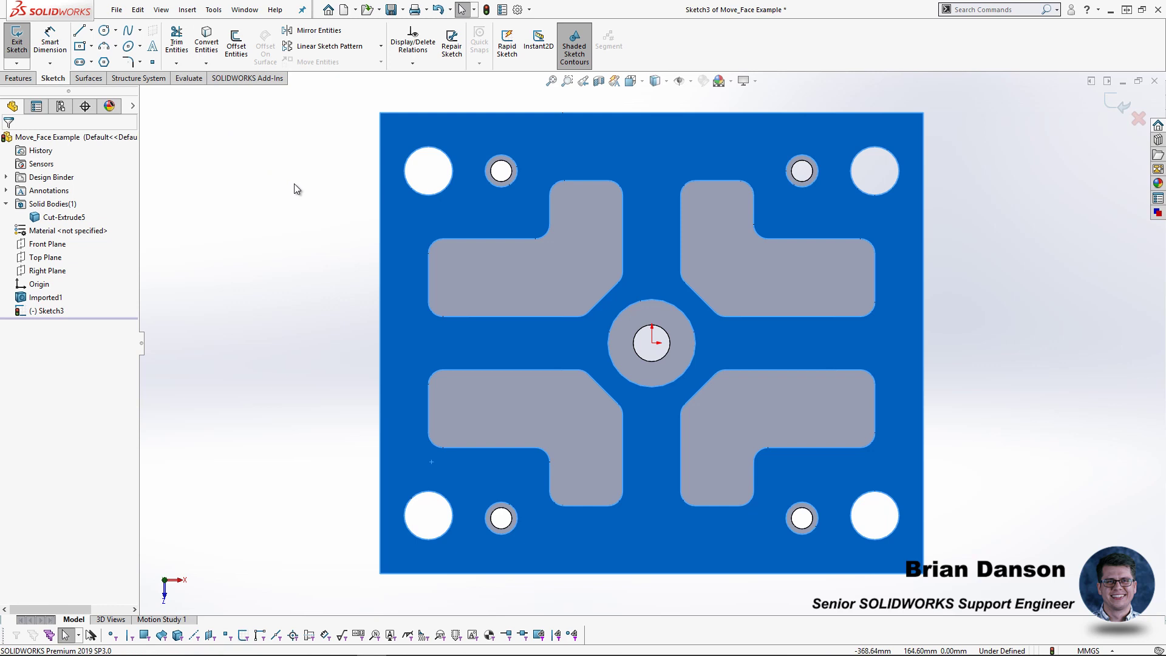
pyautogui.click(294, 183)
# Convert the top face with all inner loops, convert it again, and exit Sketch3.
pyautogui.click(205, 49)
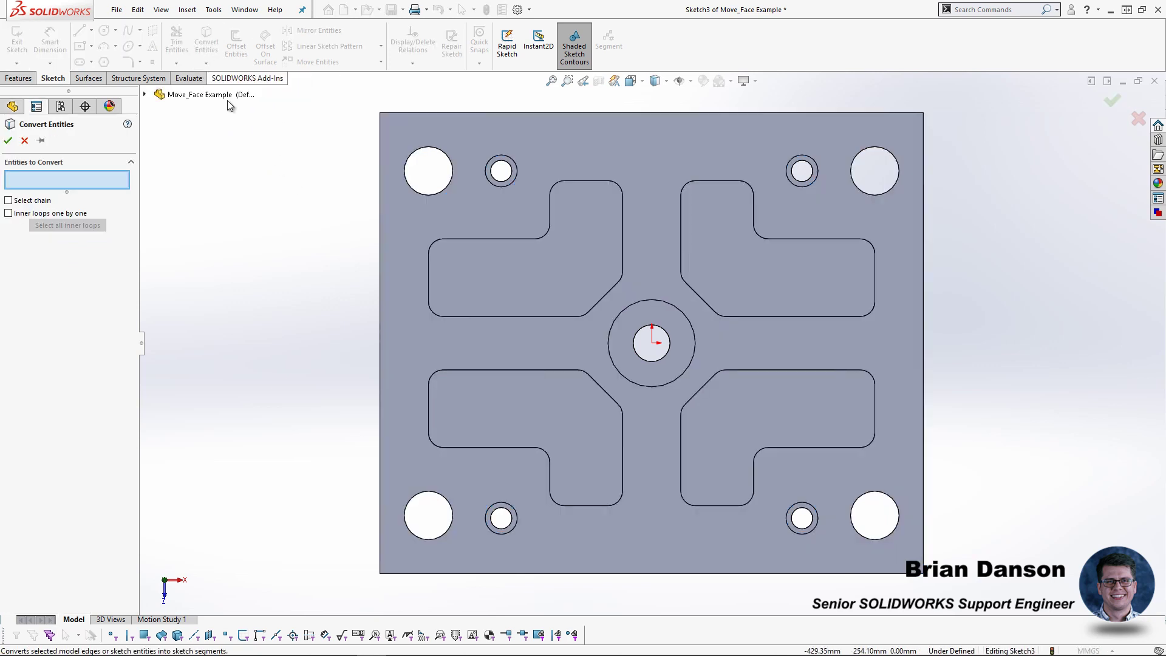
pyautogui.click(409, 242)
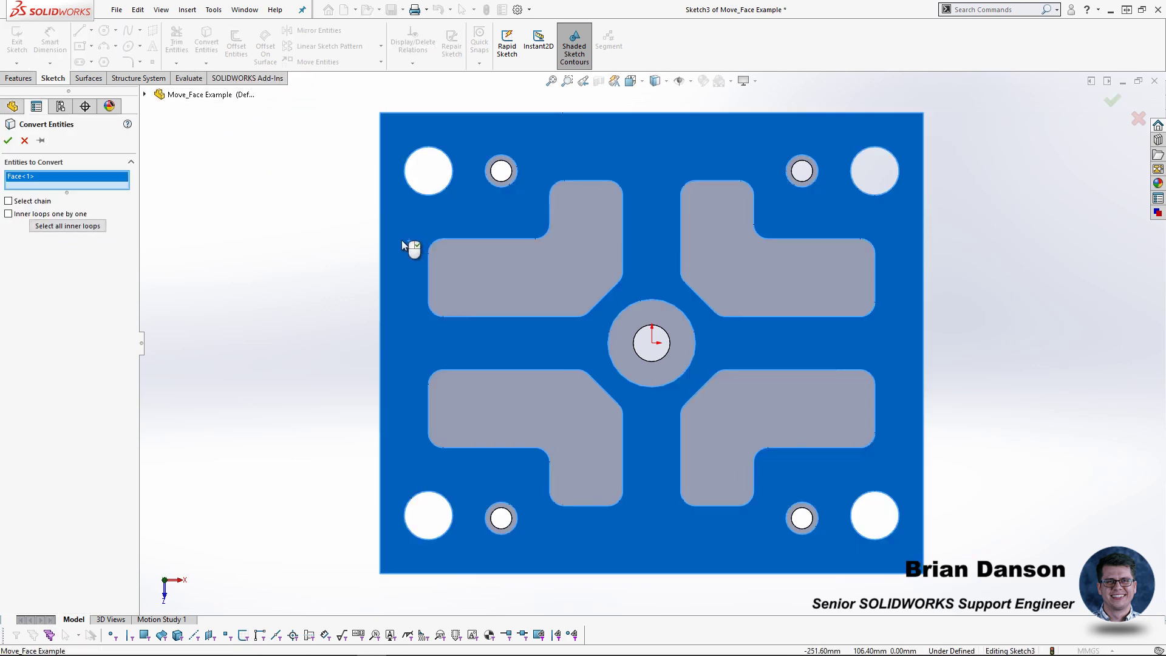
pyautogui.click(67, 226)
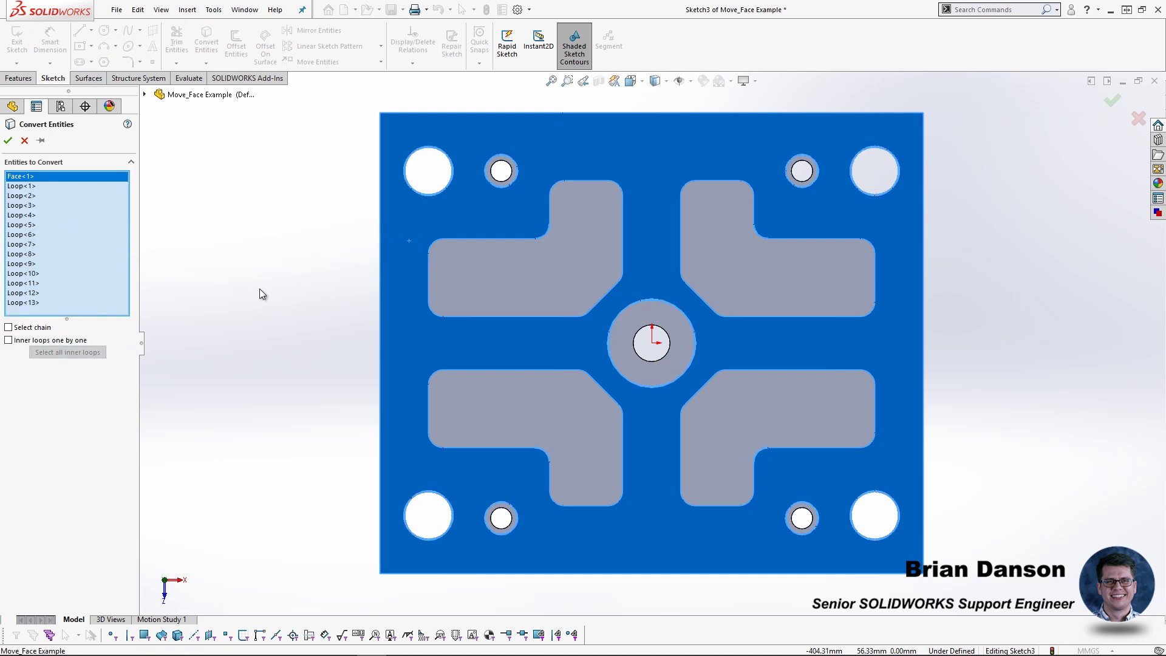
pyautogui.click(8, 140)
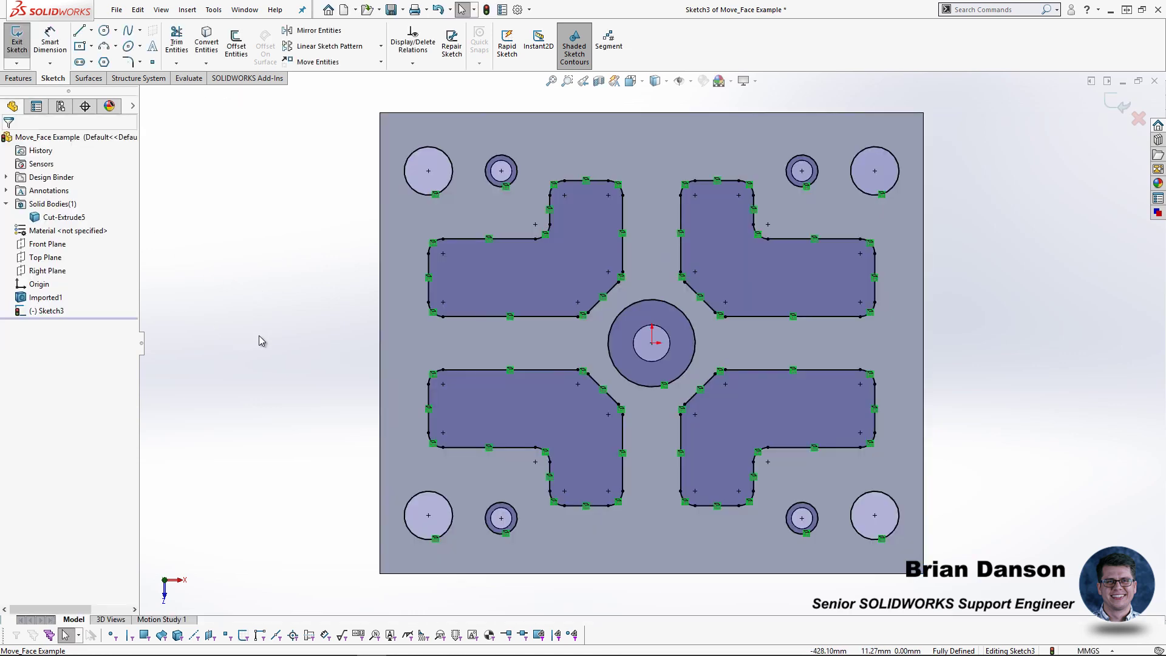
pyautogui.click(390, 338)
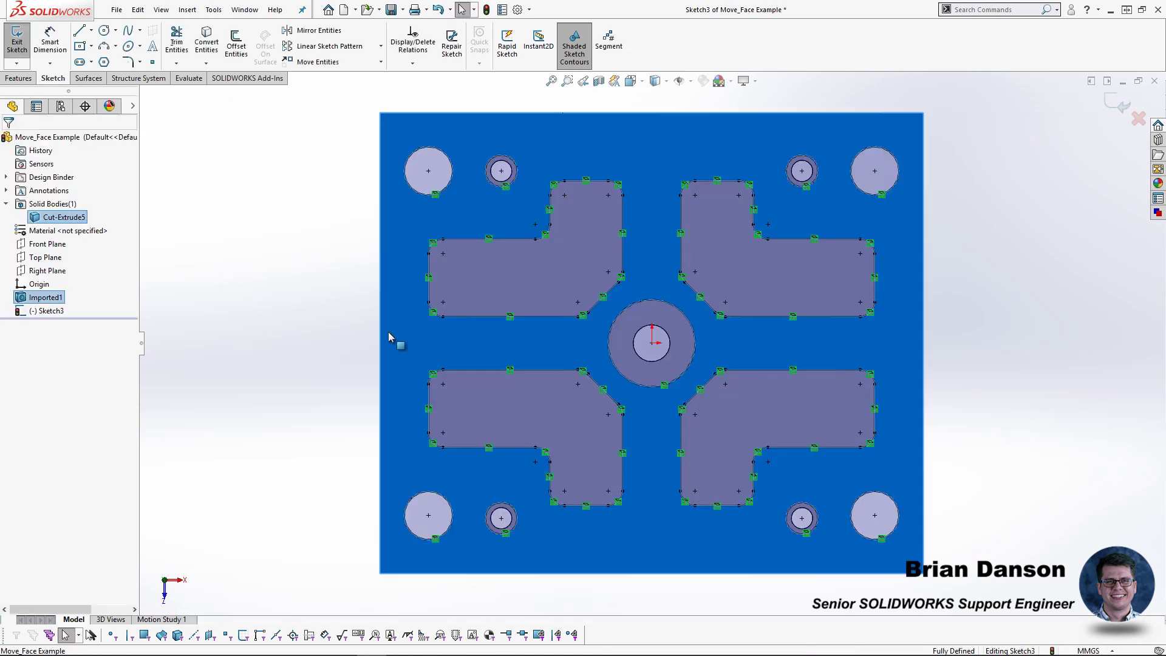
pyautogui.click(206, 42)
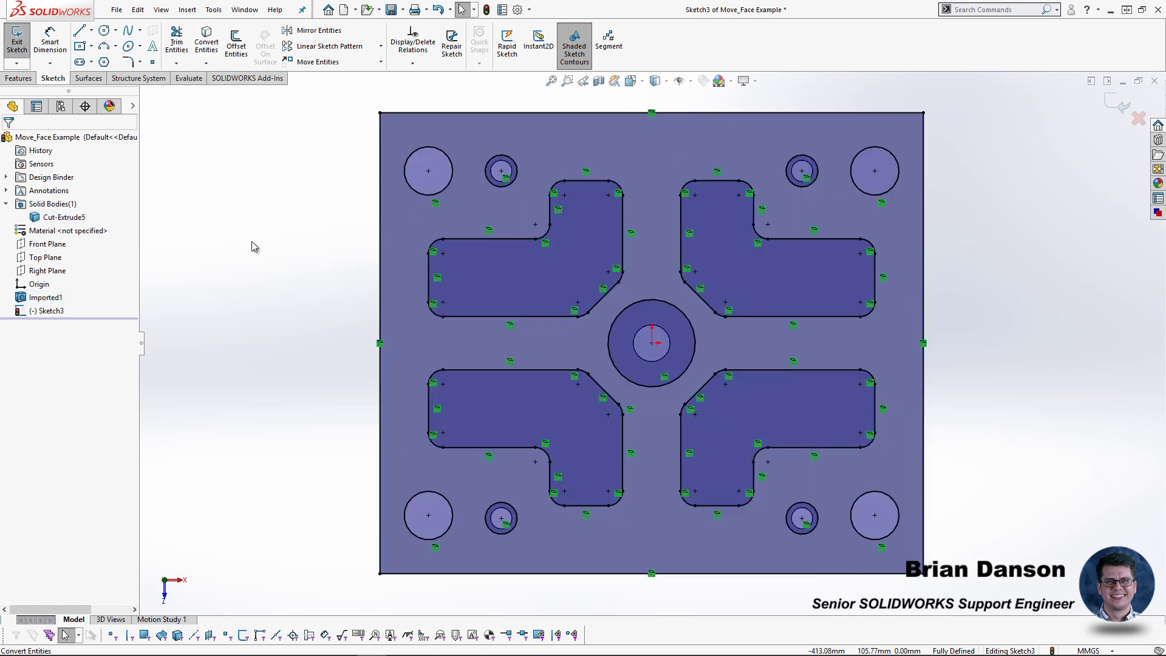
pyautogui.press('d')
pyautogui.click(270, 265)
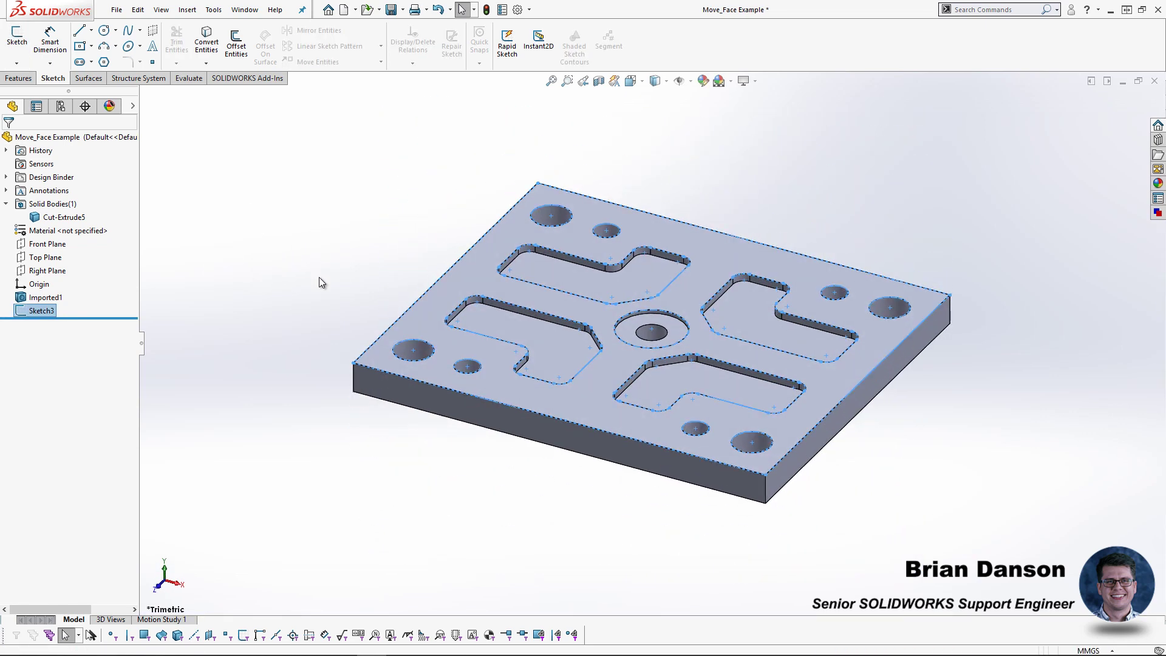
# Extrude Sketch3 as a Blind 20 mm surface, creating Surface-Extrude2.
pyautogui.click(319, 277)
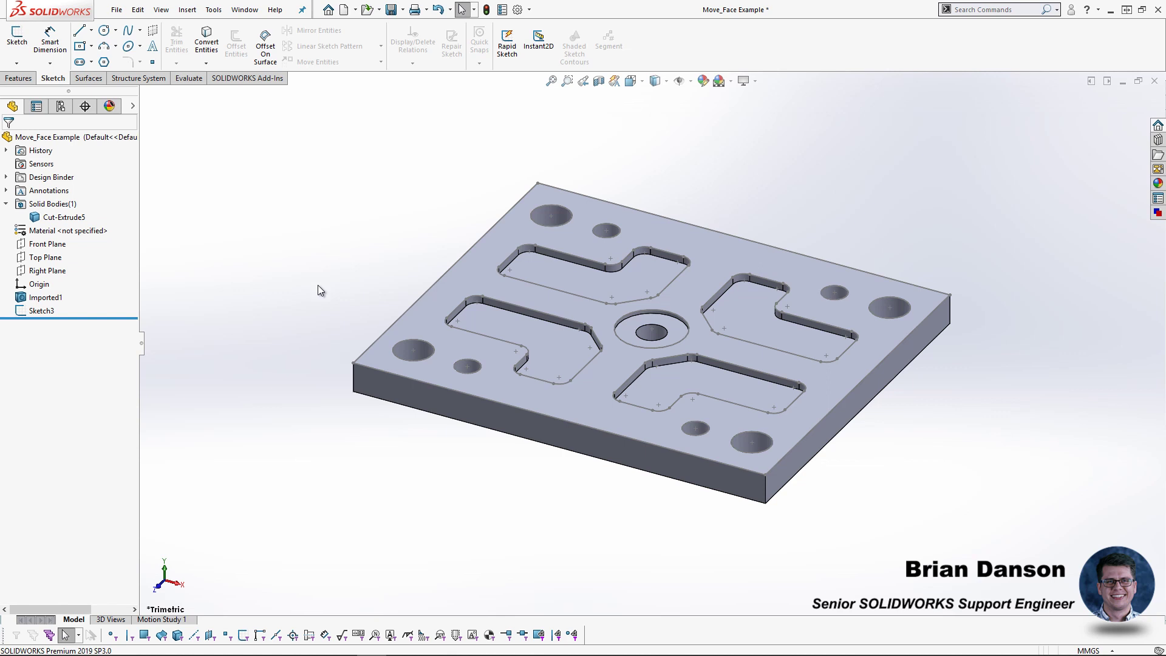
pyautogui.click(91, 79)
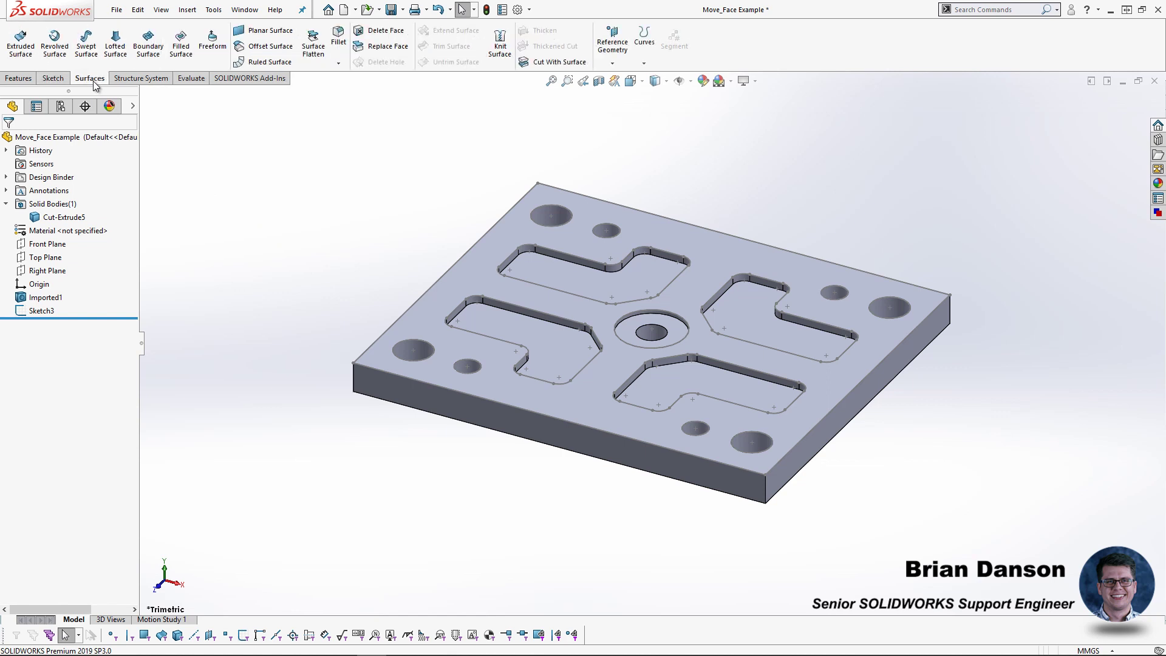
pyautogui.click(23, 51)
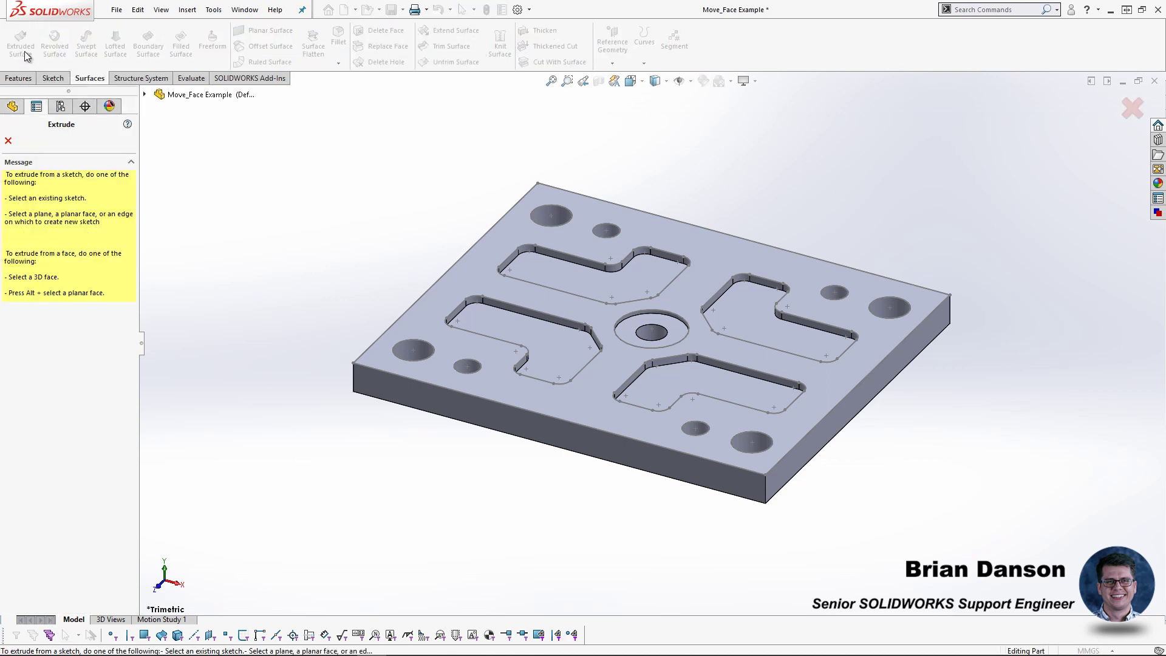
pyautogui.click(145, 95)
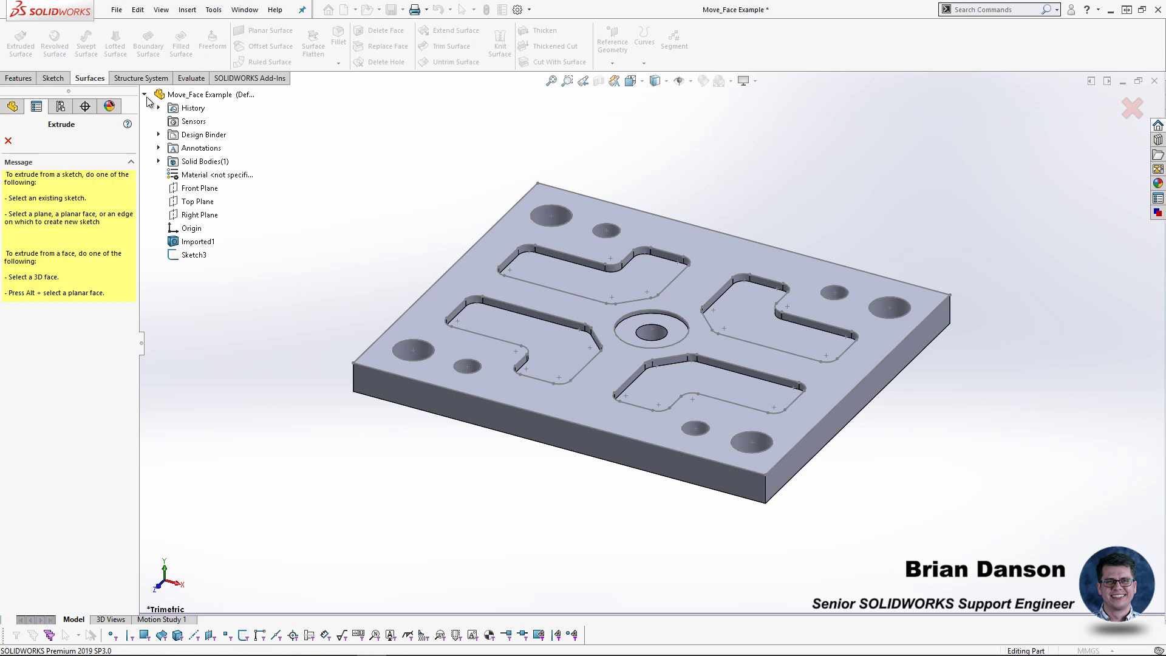
pyautogui.click(195, 255)
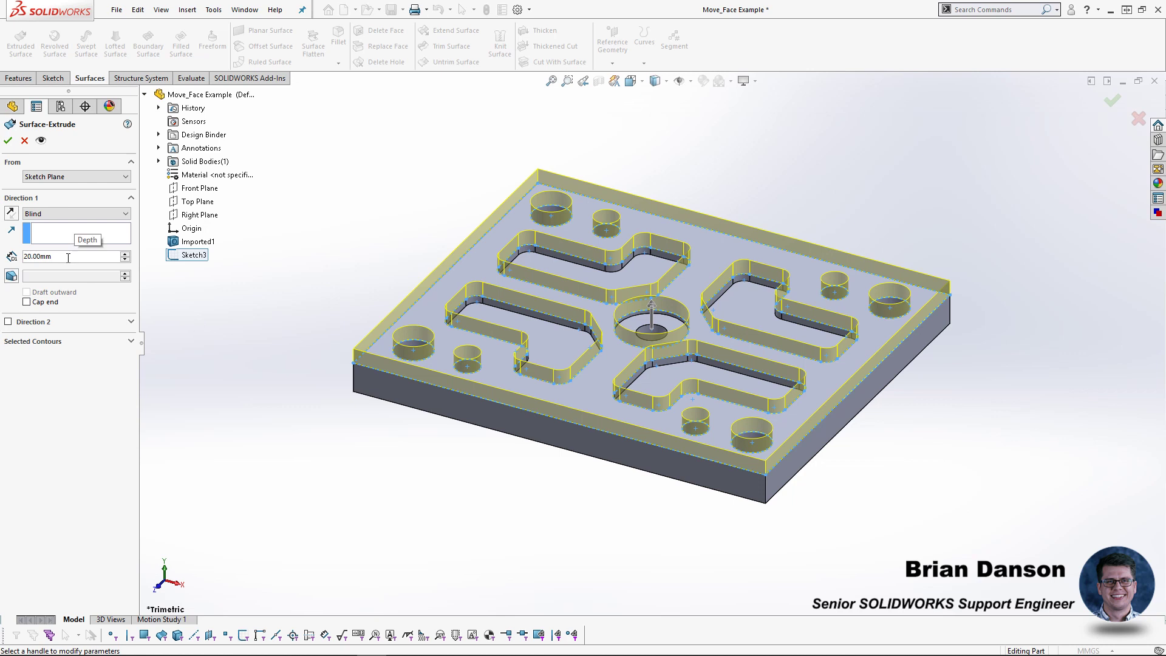
pyautogui.click(8, 141)
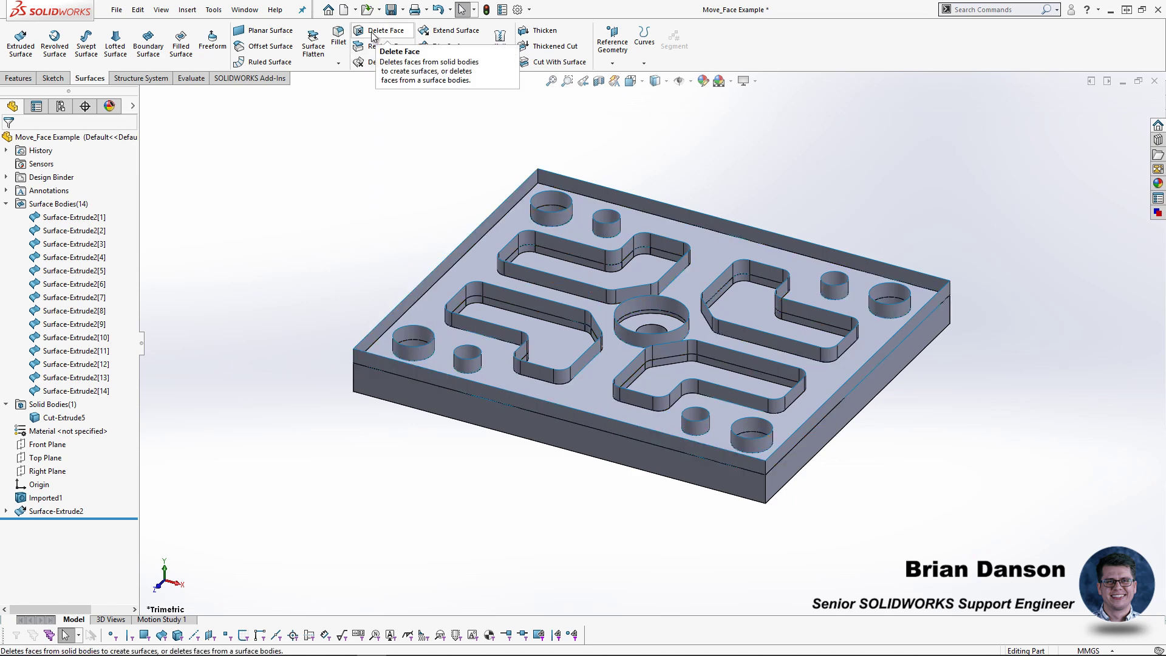
# Offset the plate's top face by 20 mm as Surface-Offset2.
pyautogui.click(282, 48)
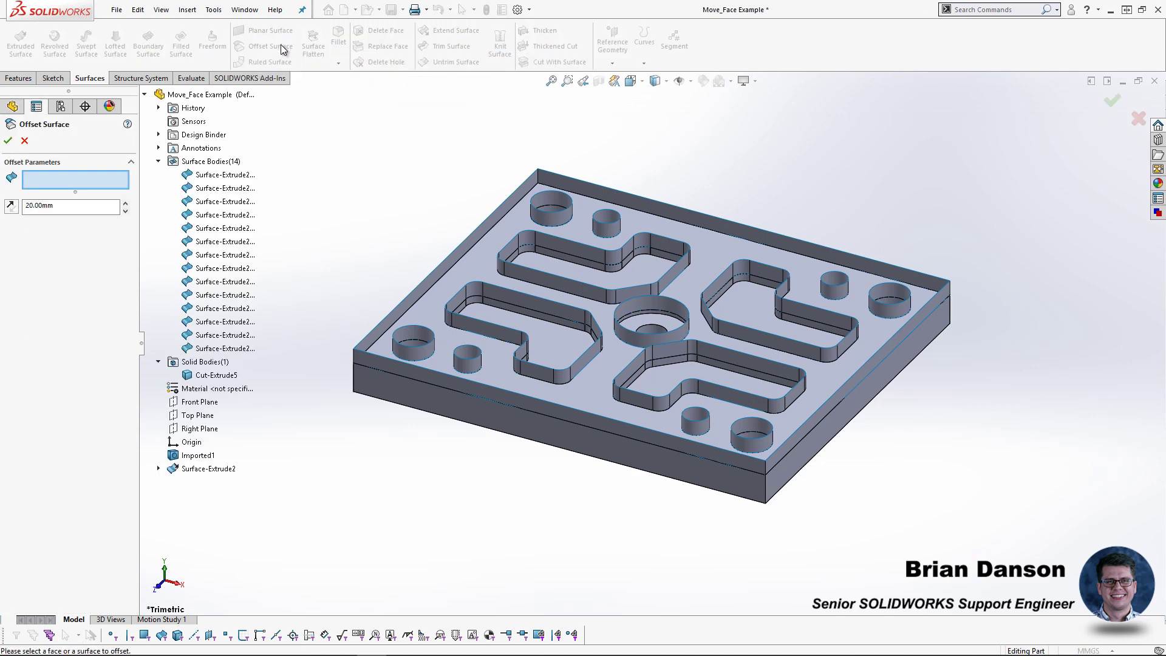
pyautogui.click(431, 313)
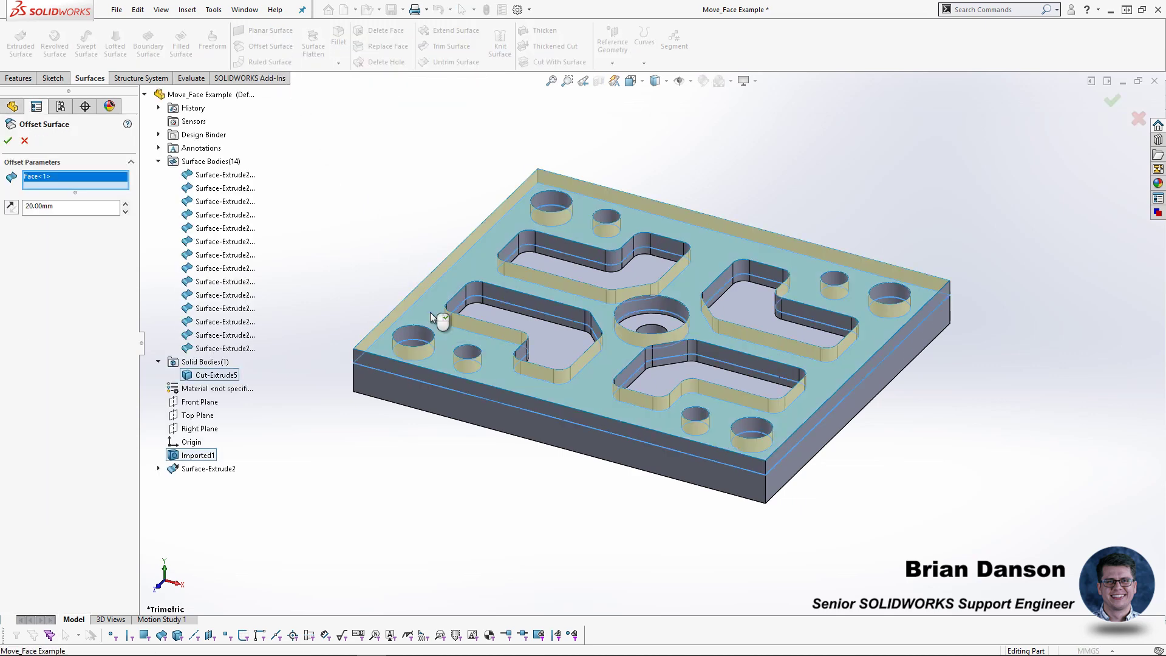
pyautogui.press('Return')
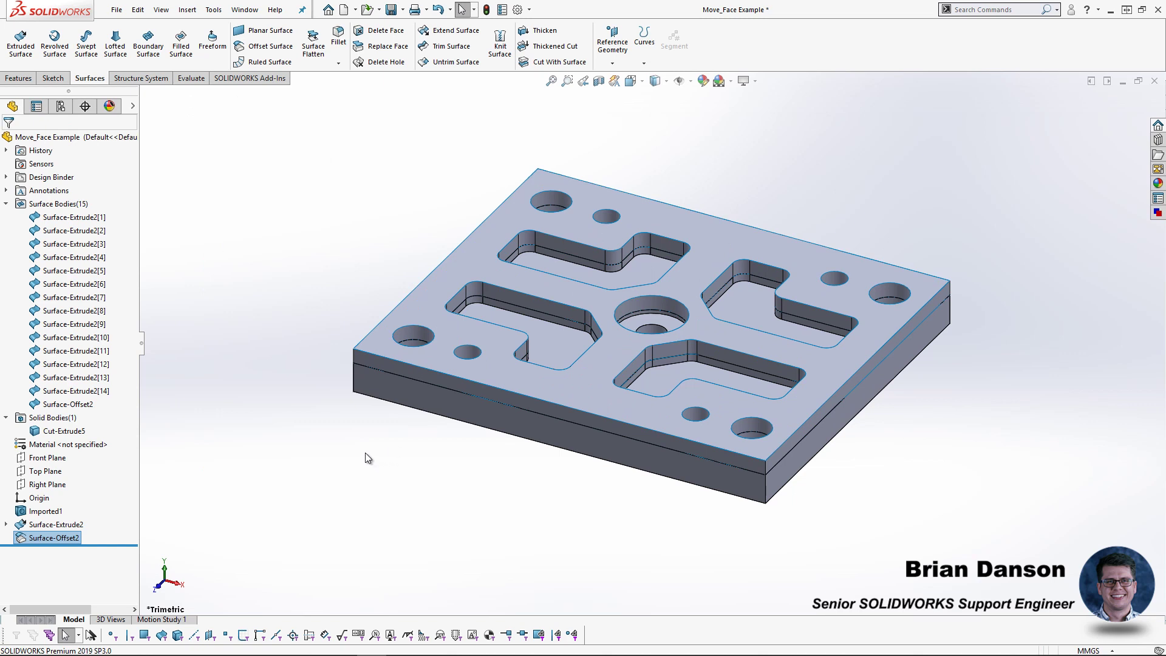
# Knit Surface-Extrude2[1] through Surface-Offset2 into one surface body, Surface-Knit3.
pyautogui.click(65, 218)
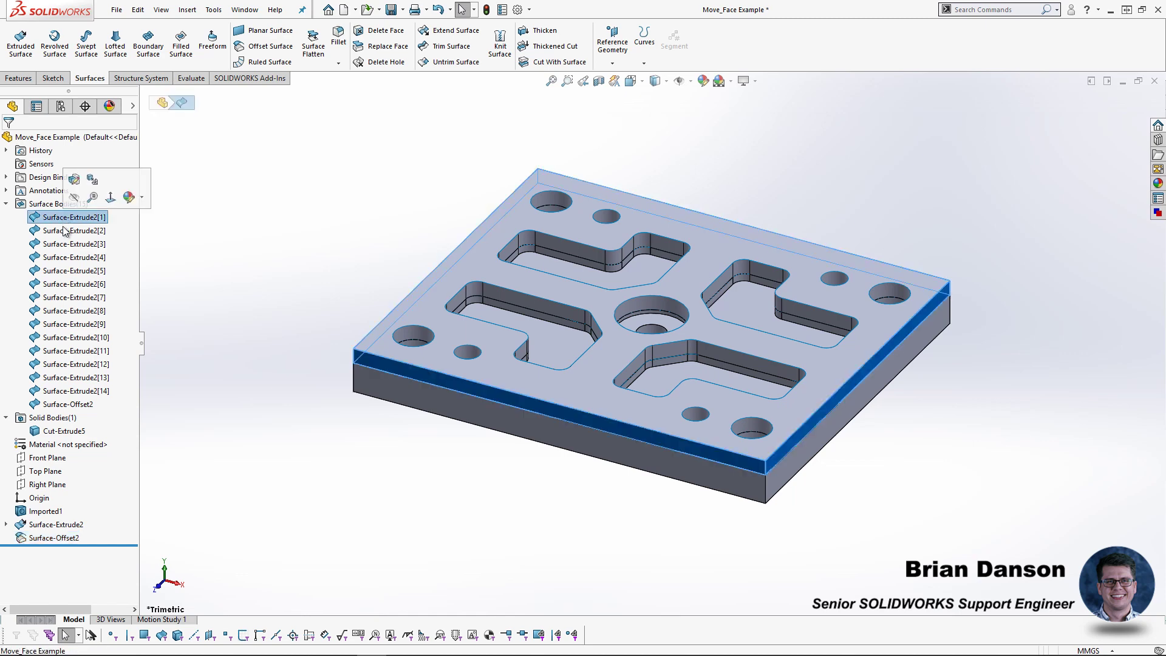
pyautogui.keyDown('shift'); pyautogui.click(65, 405); pyautogui.keyUp('shift')
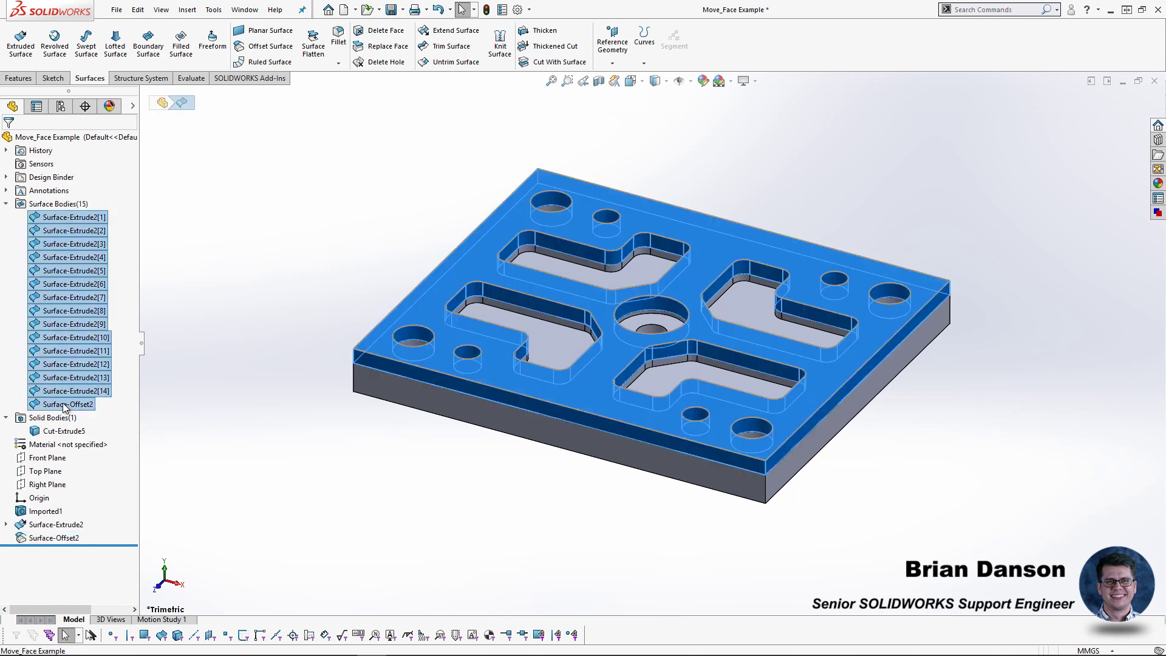
pyautogui.click(500, 46)
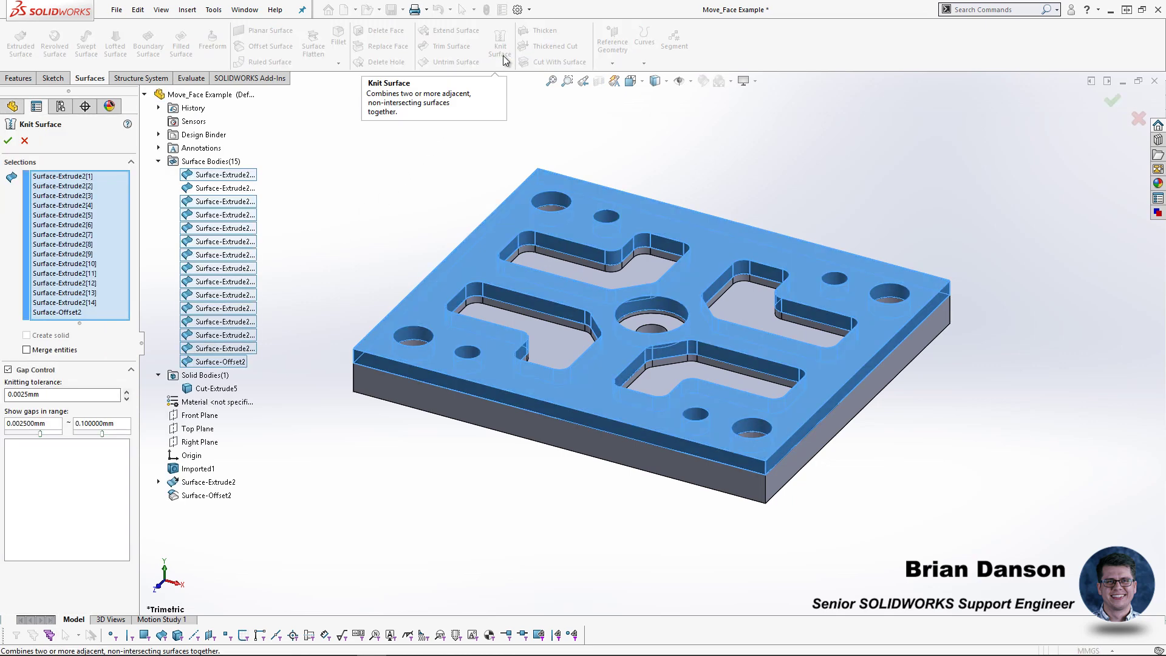
pyautogui.click(13, 140)
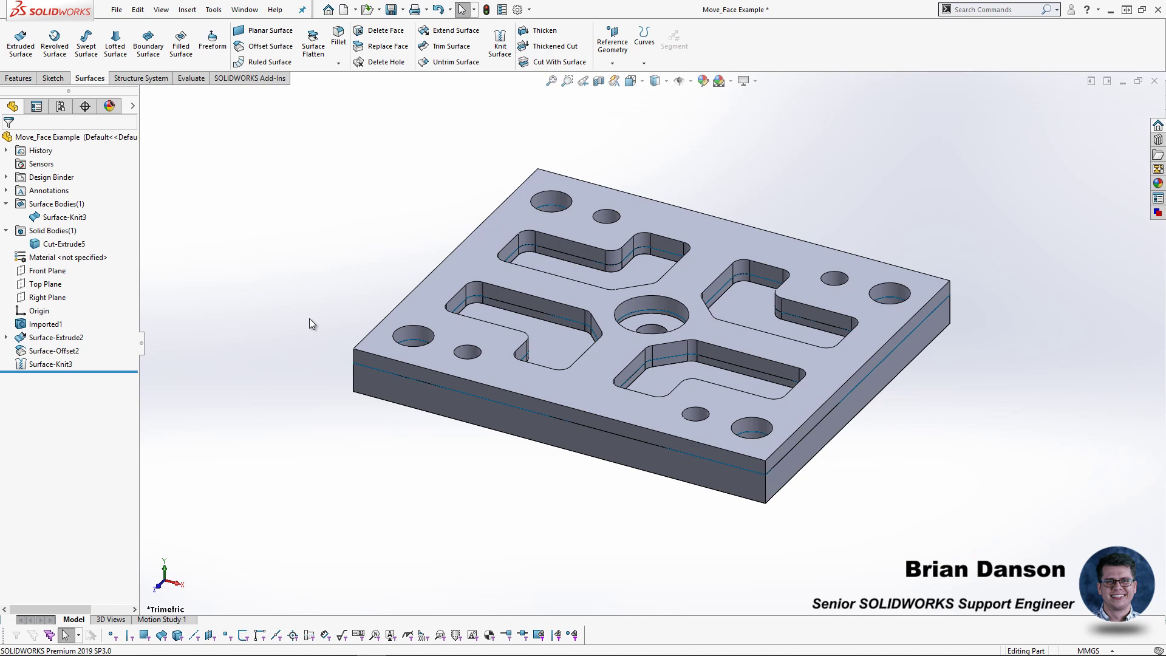
# Select Surface-Knit3 and Cut-Extrude5 in the tree, ending on Surface-Knit3.
pyautogui.click(64, 218)
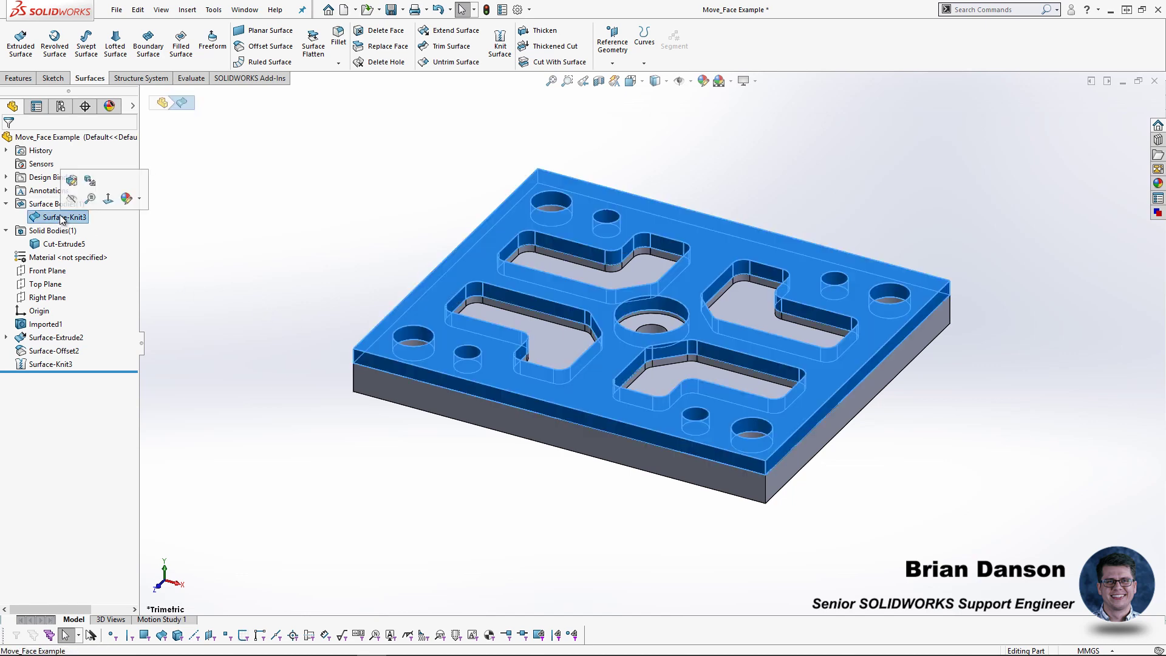
pyautogui.click(60, 245)
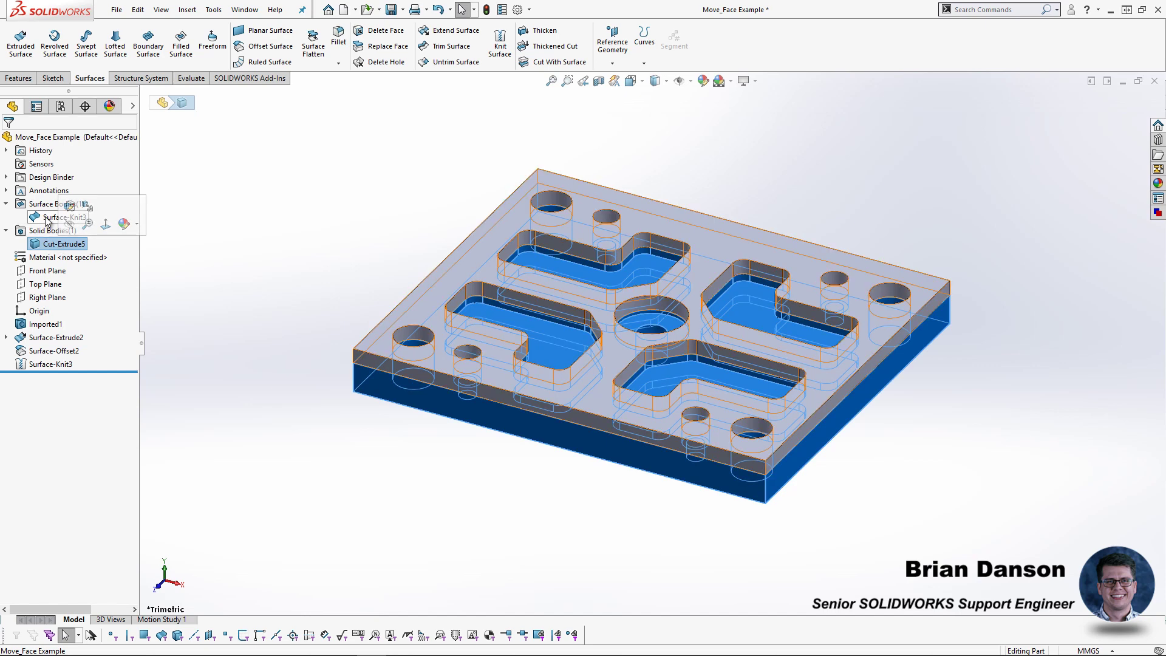
pyautogui.click(49, 217)
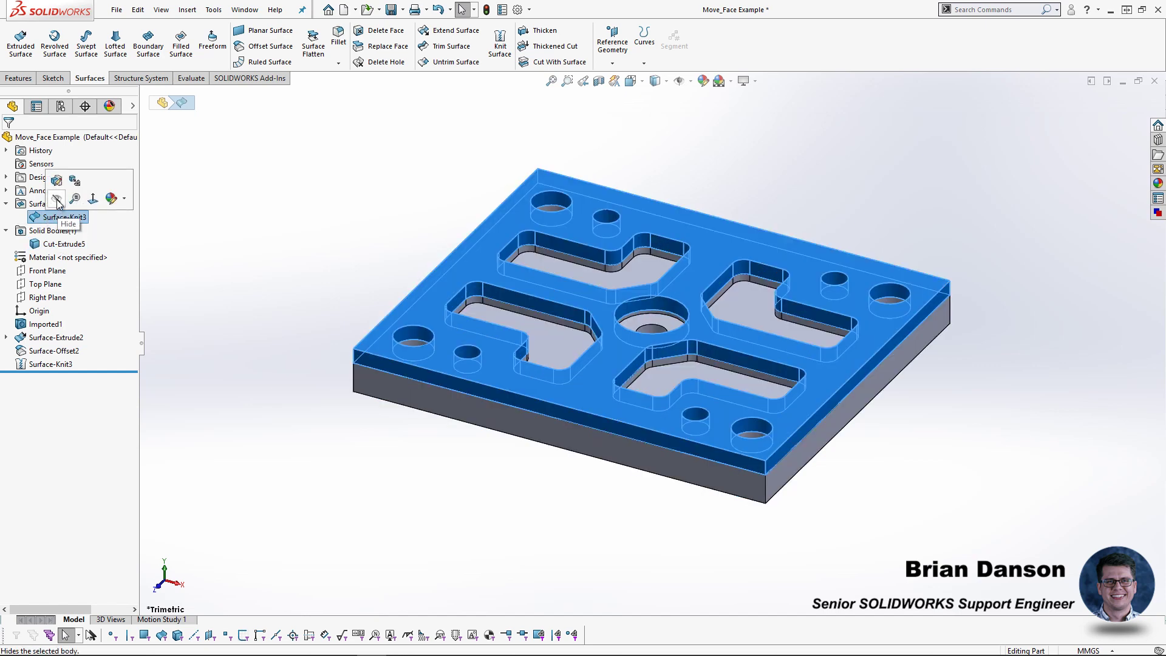
# Hide Surface-Knit3, delete the plate's top face as DeleteFace2, then show Surface-Knit3 again.
pyautogui.click(58, 201)
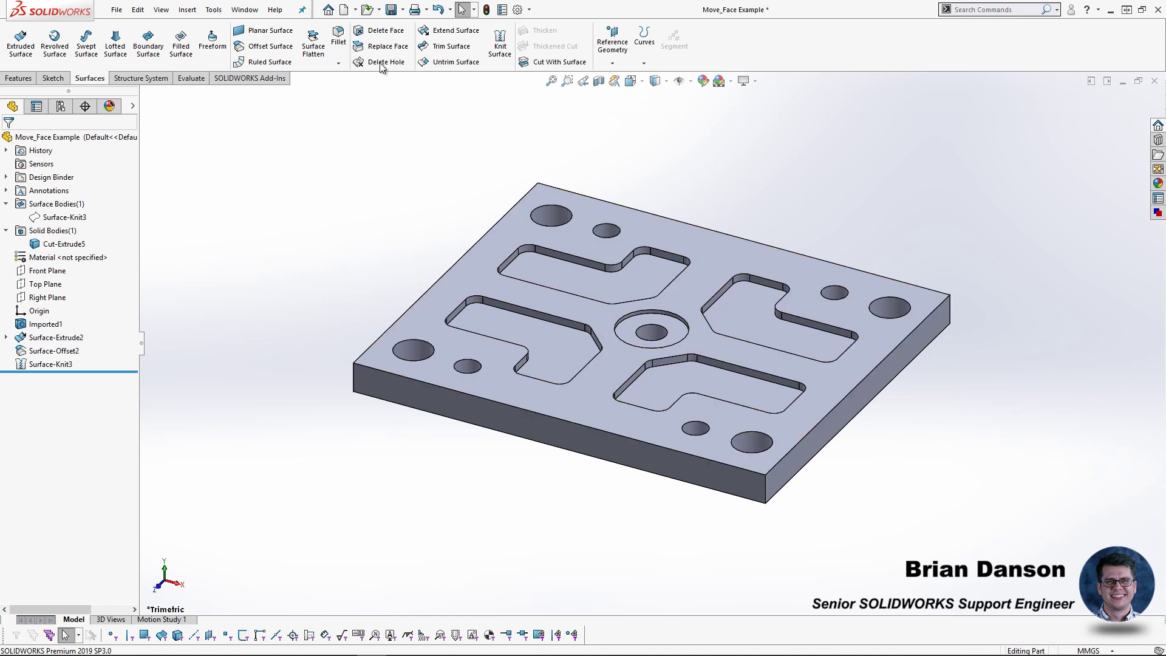
pyautogui.click(382, 31)
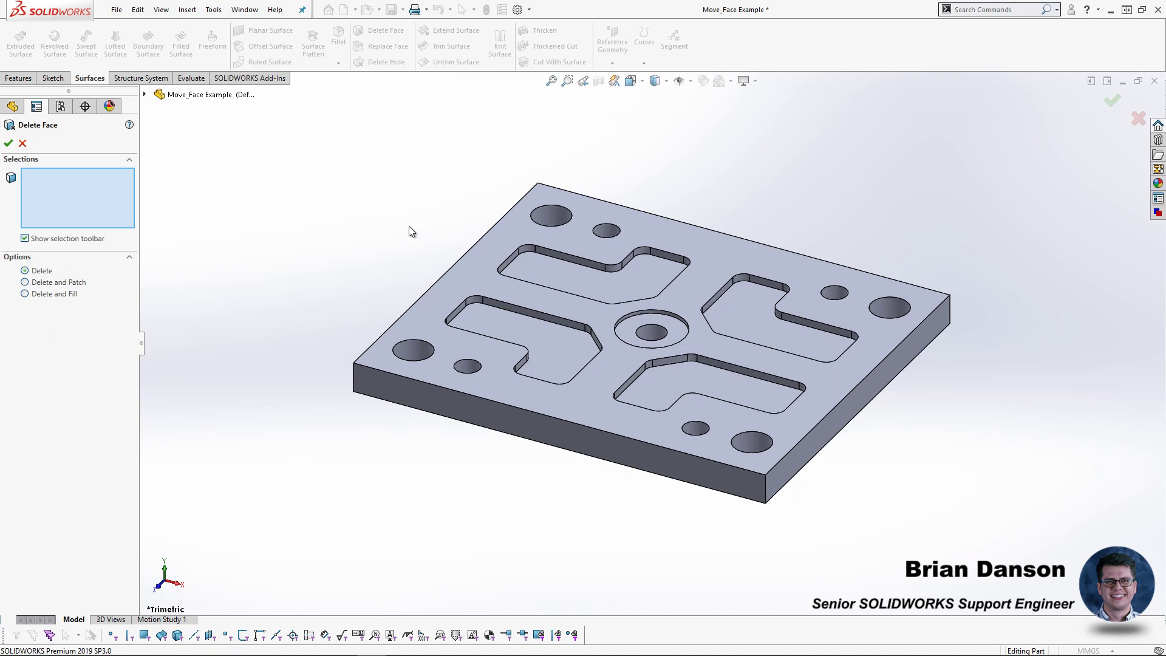
pyautogui.click(436, 305)
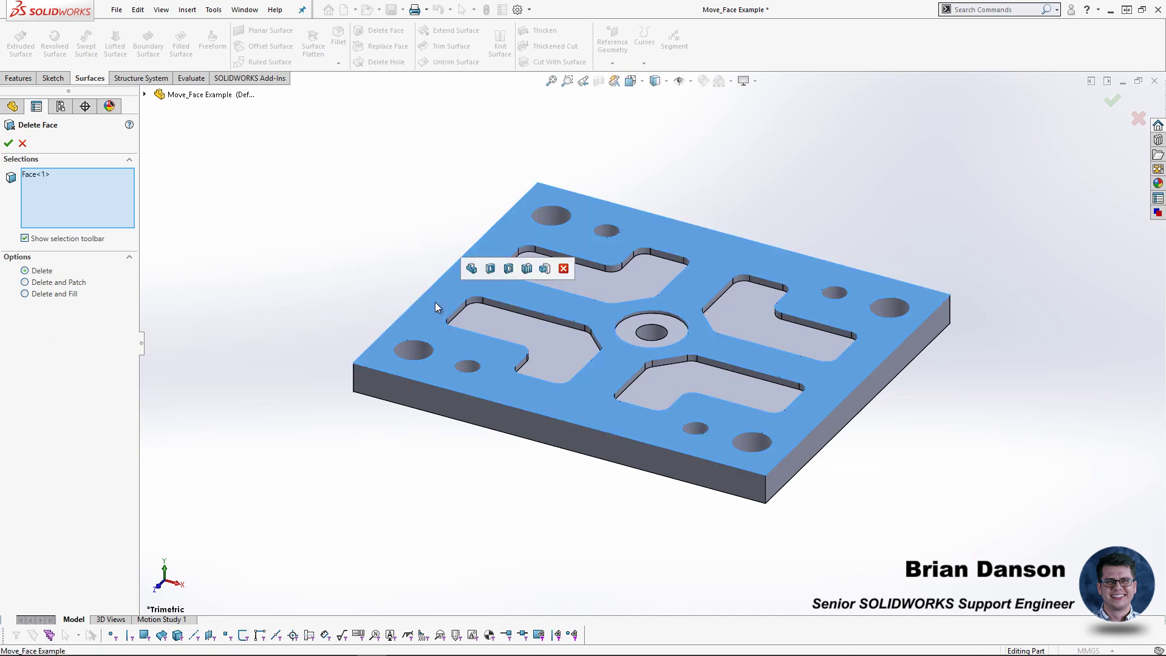
pyautogui.click(9, 143)
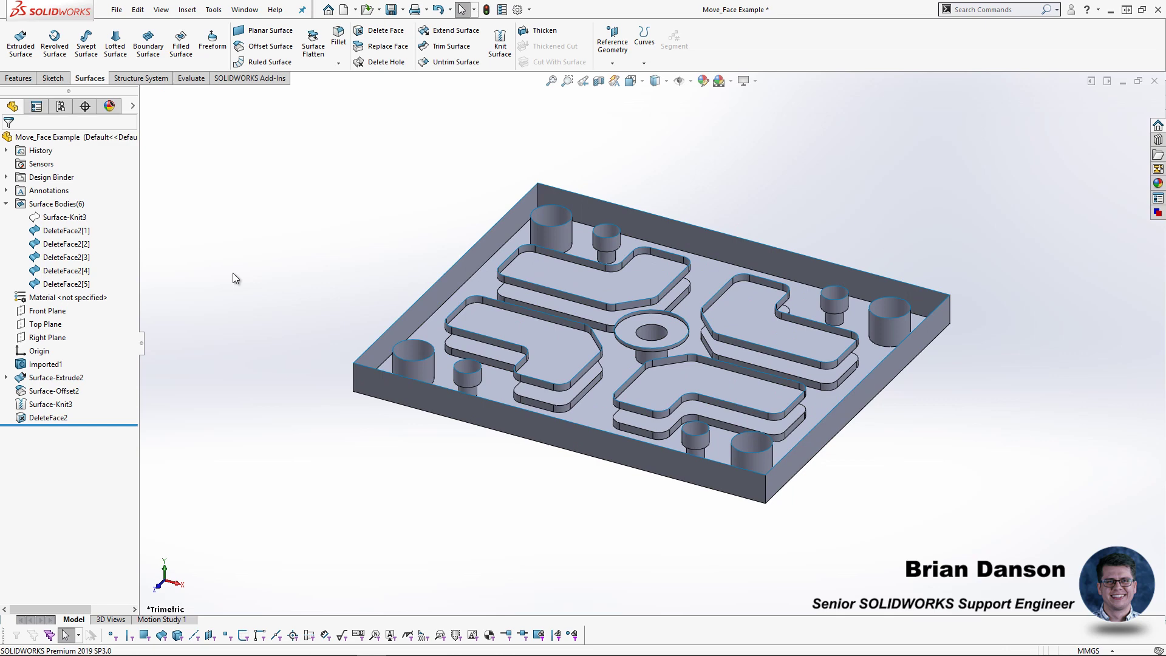
pyautogui.click(65, 217)
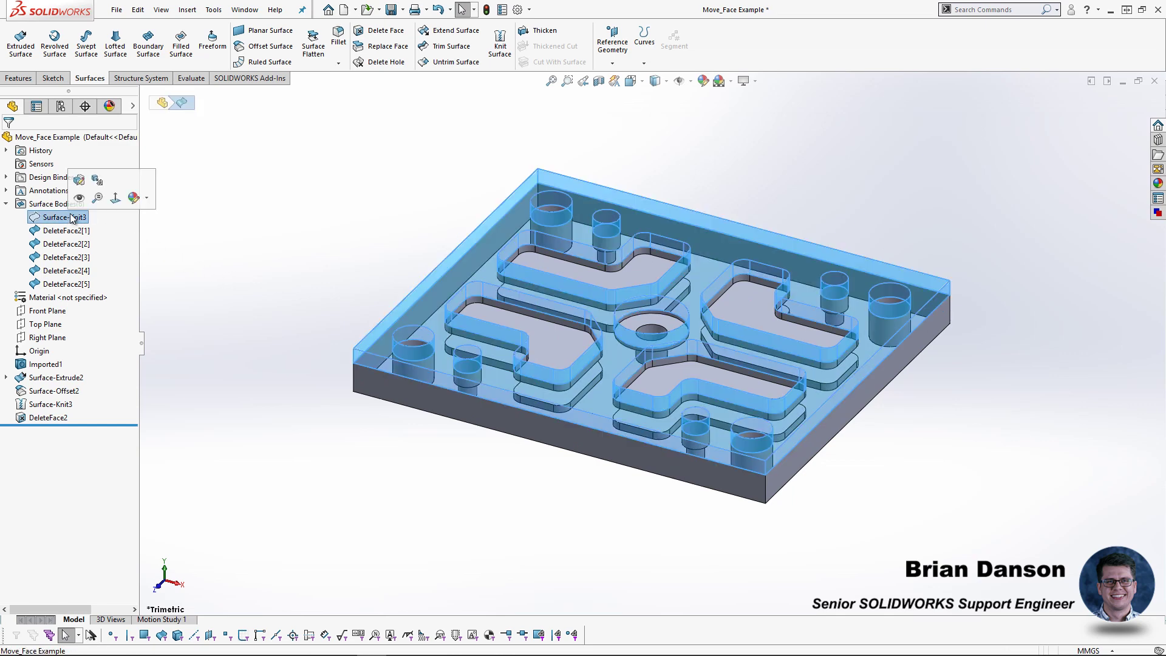
pyautogui.click(283, 352)
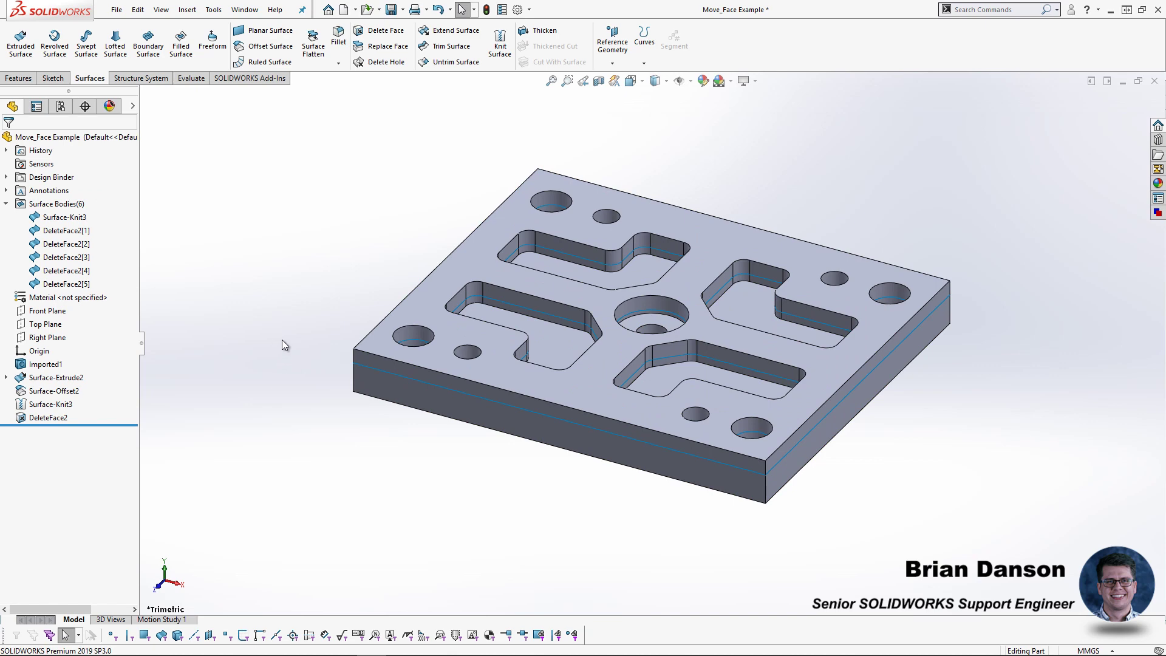
# Knit Surface-Knit3 and DeleteFace2[1]–[5] into a solid body, Surface-Knit4.
pyautogui.click(64, 217)
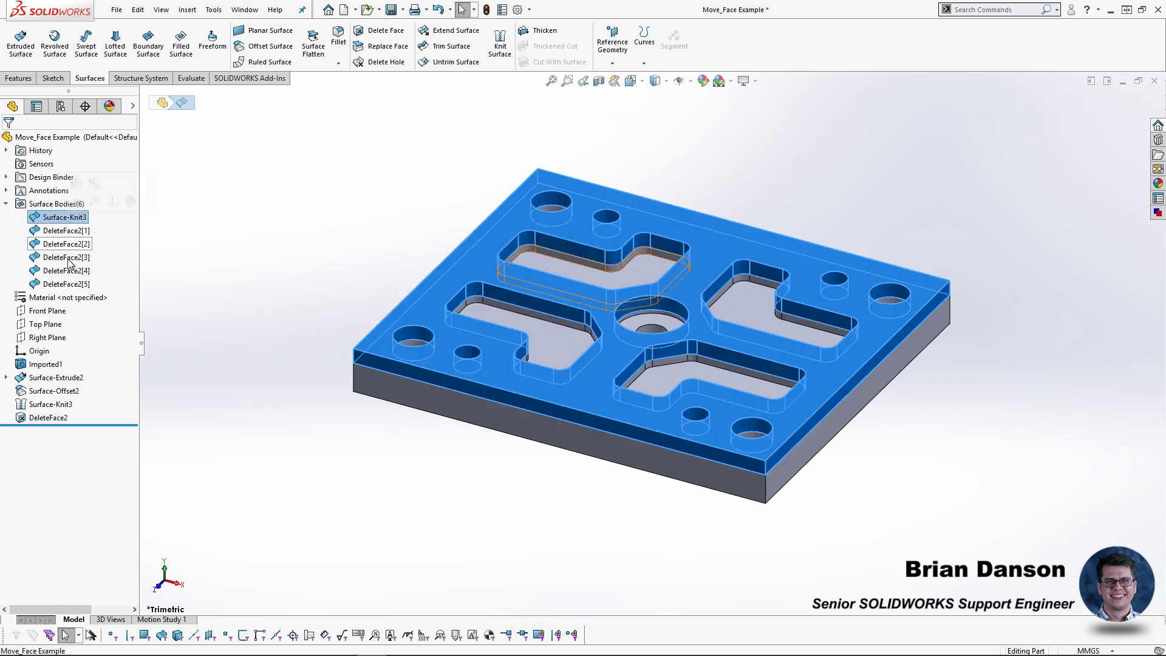
pyautogui.keyDown('shift'); pyautogui.click(73, 284); pyautogui.keyUp('shift')
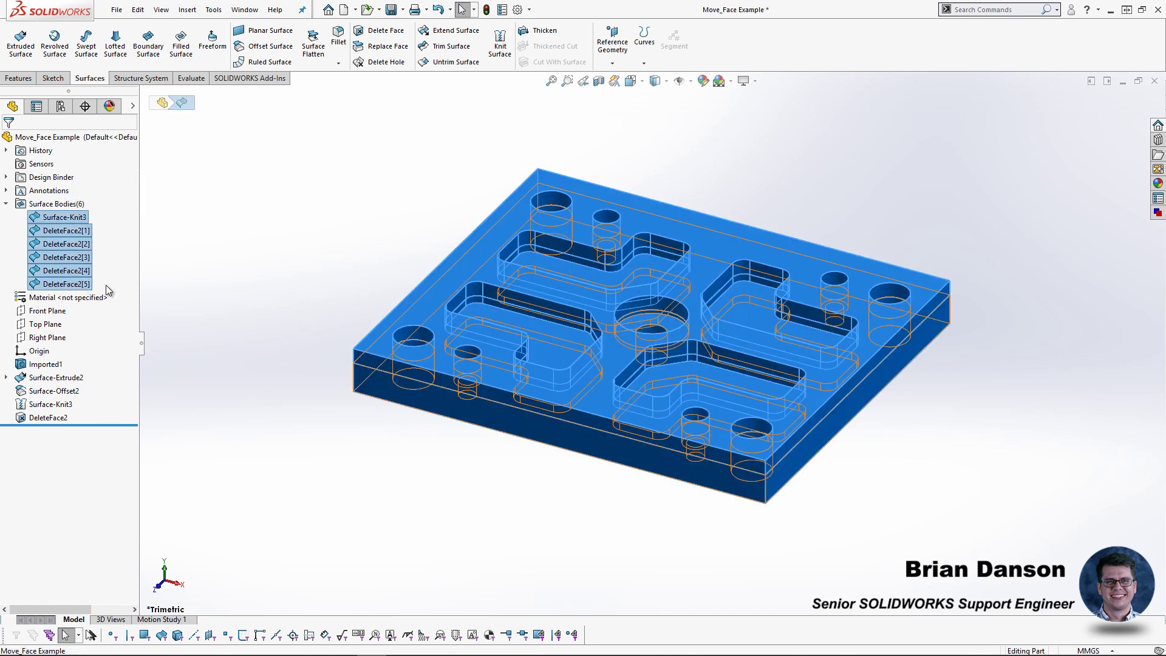
pyautogui.click(499, 44)
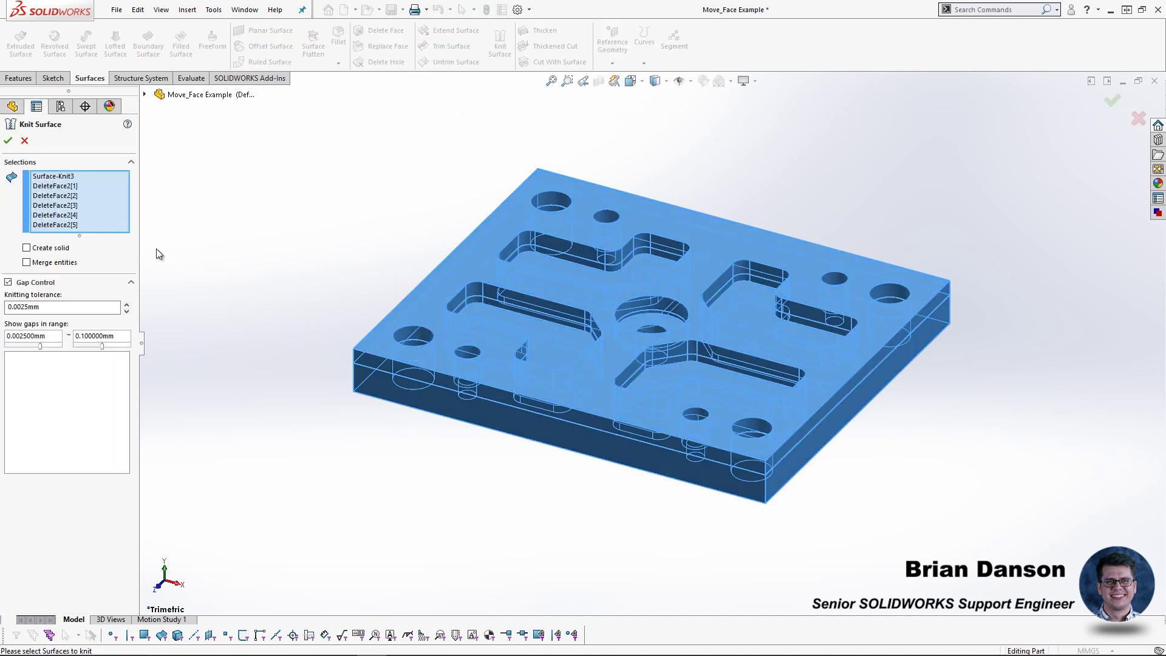
pyautogui.click(27, 249)
pyautogui.click(8, 141)
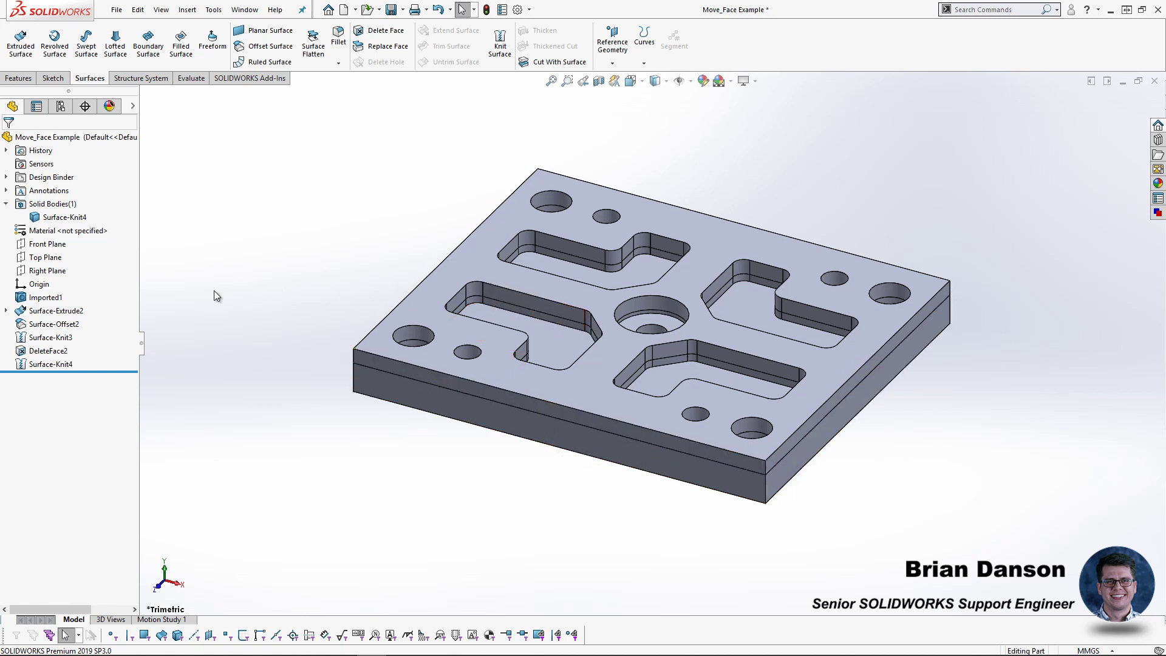
# Edit Surface-Knit4 to enable Merge entities.
pyautogui.click(32, 363)
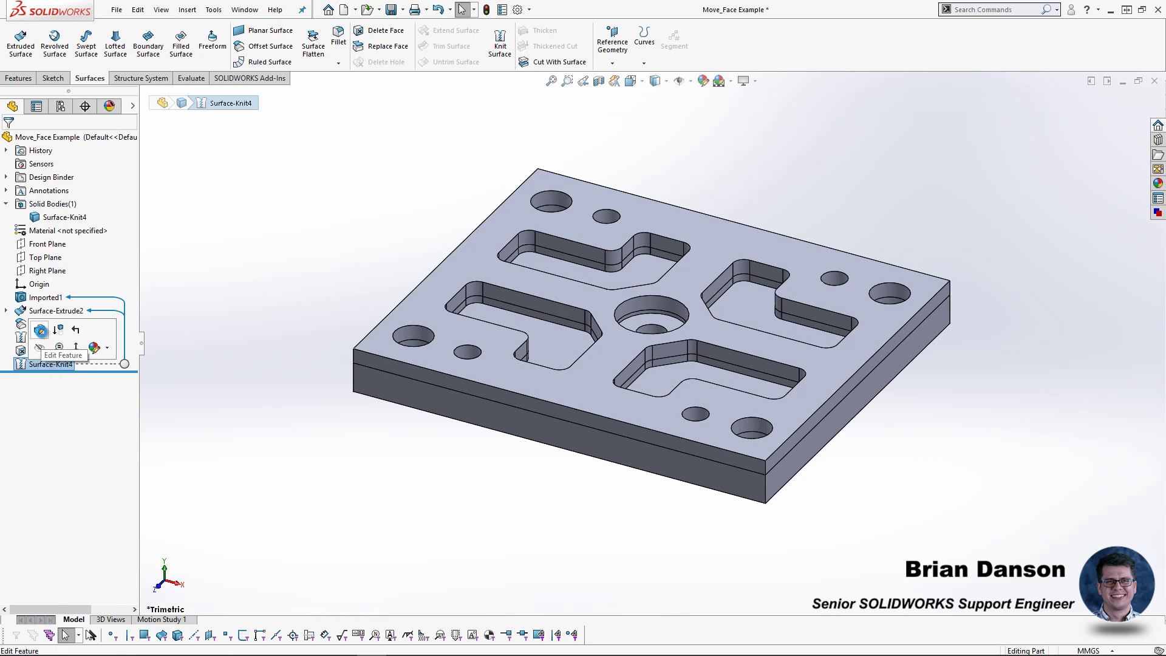
pyautogui.click(42, 331)
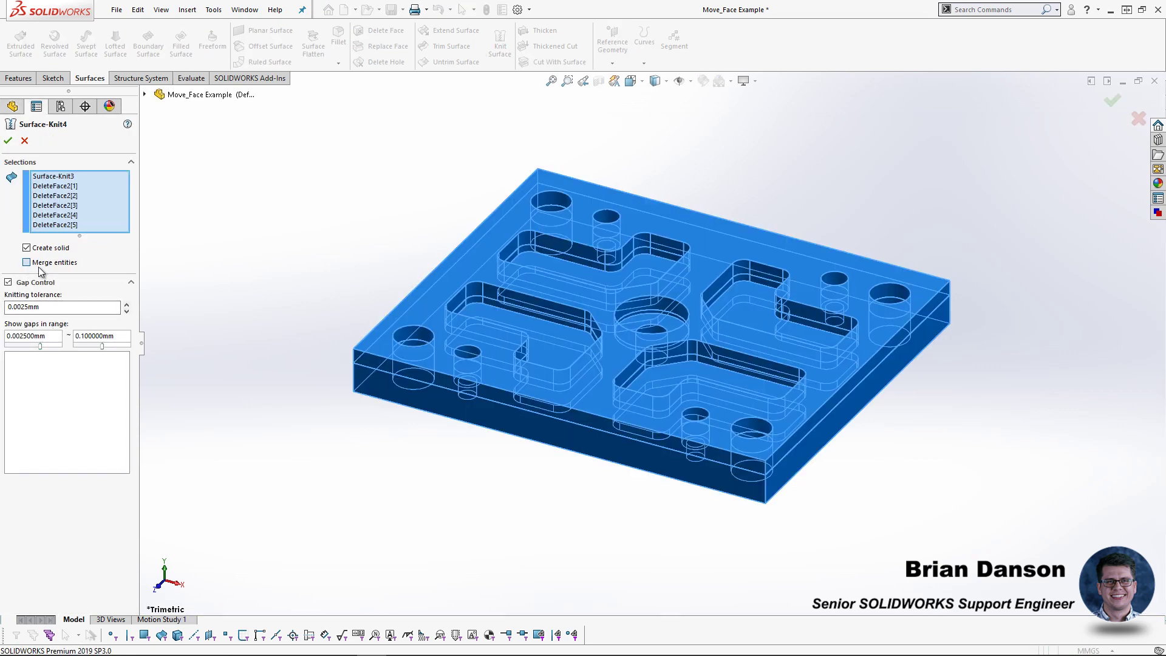
pyautogui.click(8, 140)
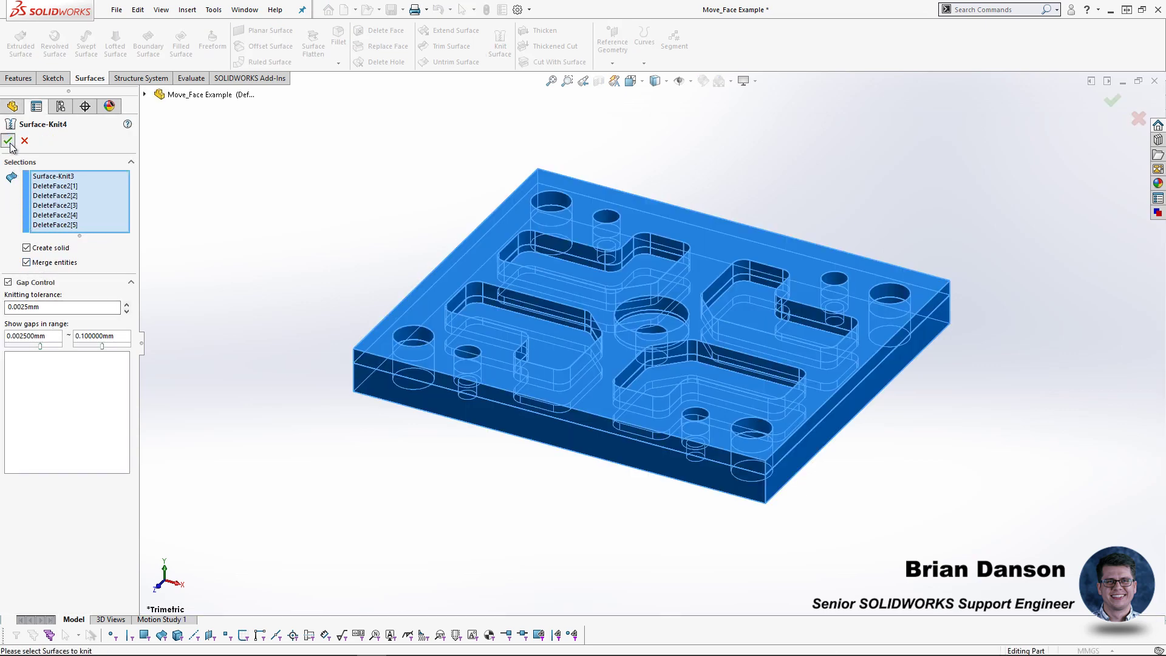